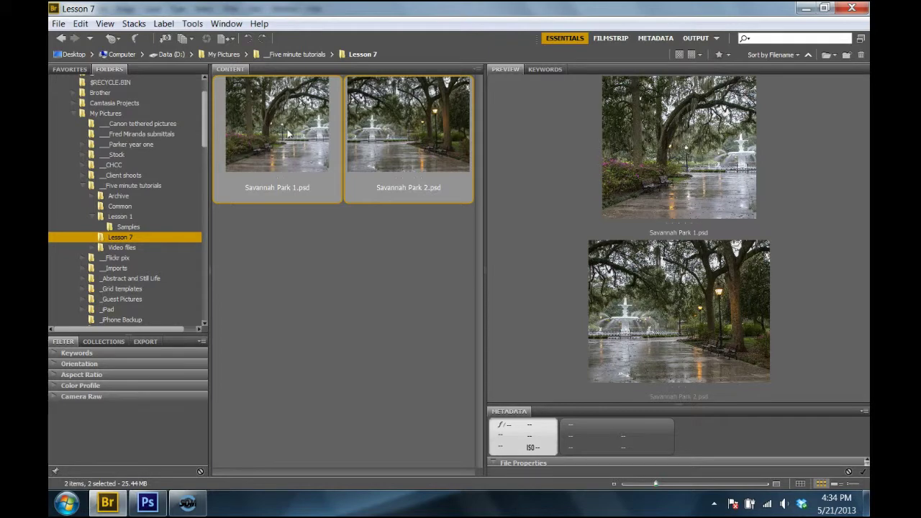
# Step: Open Savannah Park 1.psd and Savannah Park 2.psd in Photoshop and arrange their windows so both remain accessible, with Savannah Park 1 in front
pyautogui.rightClick(289, 130)
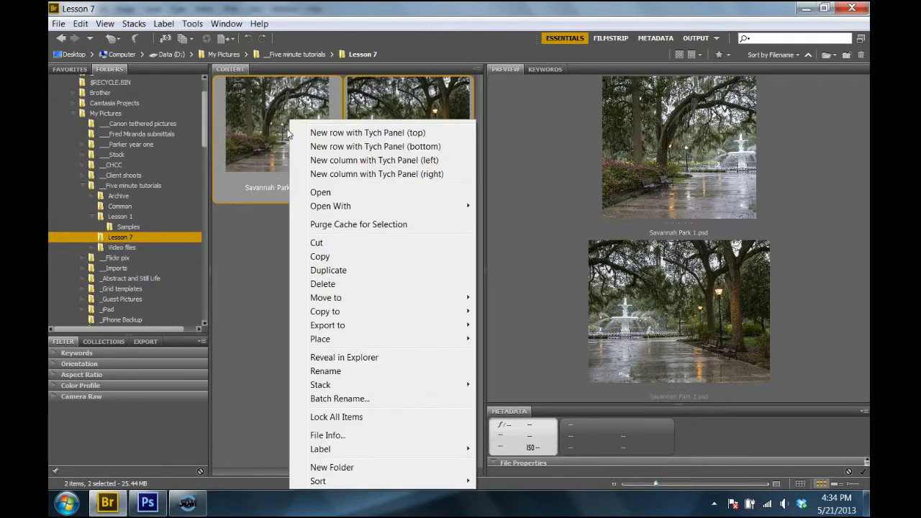
pyautogui.click(322, 193)
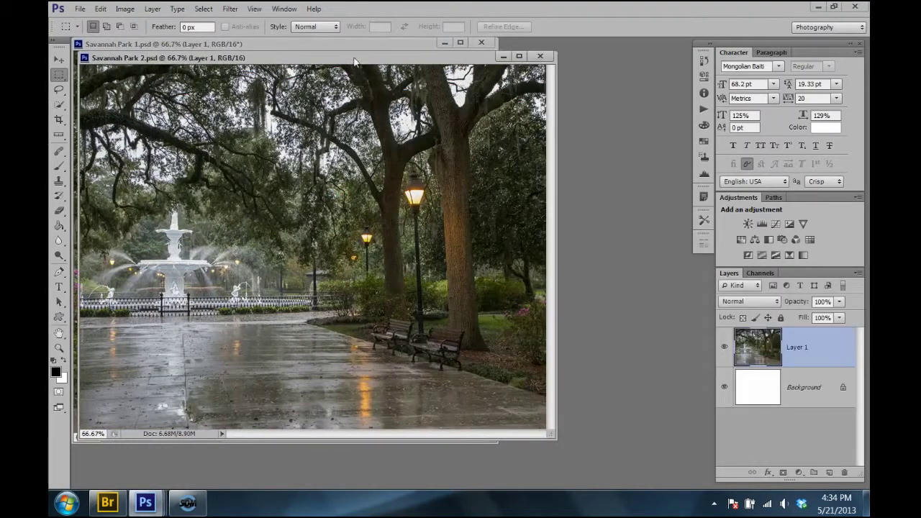
pyautogui.moveTo(320, 60); pyautogui.dragTo(412, 86)
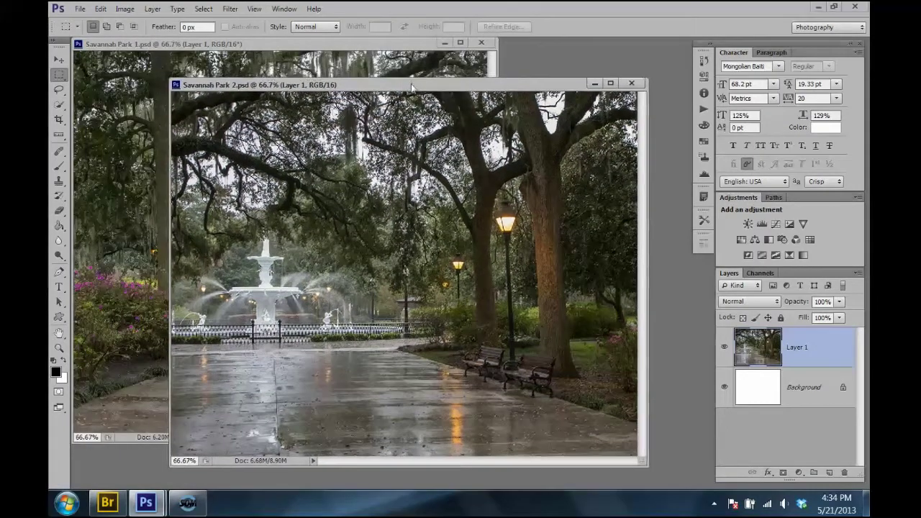
pyautogui.click(296, 45)
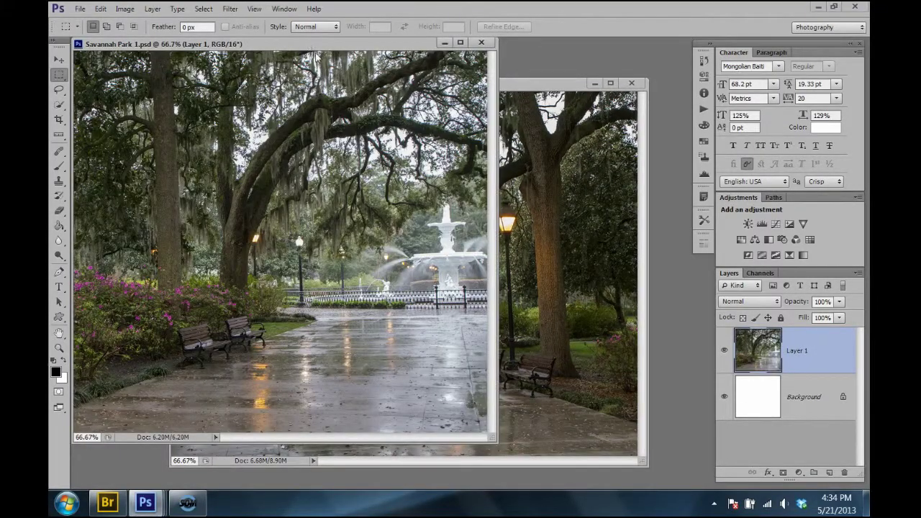
pyautogui.moveTo(315, 52); pyautogui.dragTo(336, 65)
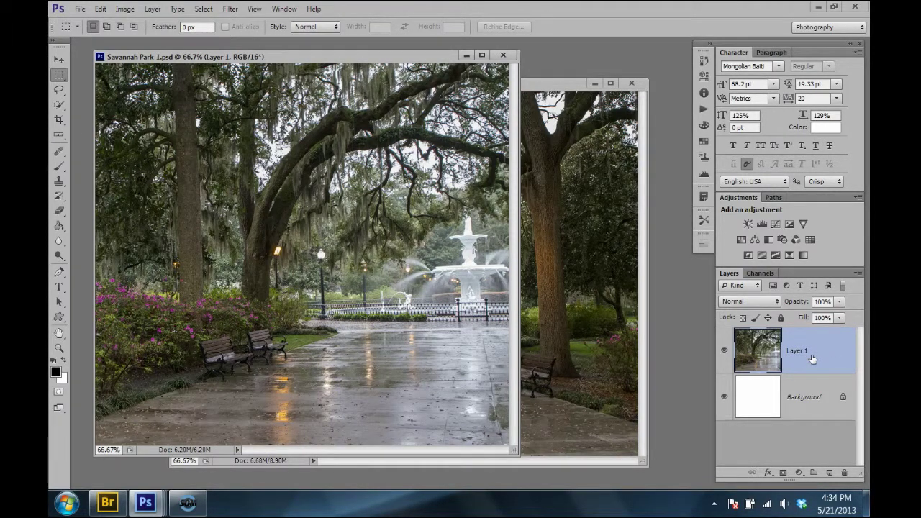
# Step: Duplicate Layer 1 in Savannah Park 1.psd, keeping the copy's blend mode at Normal
pyautogui.hotkey('ctrl', 'j')
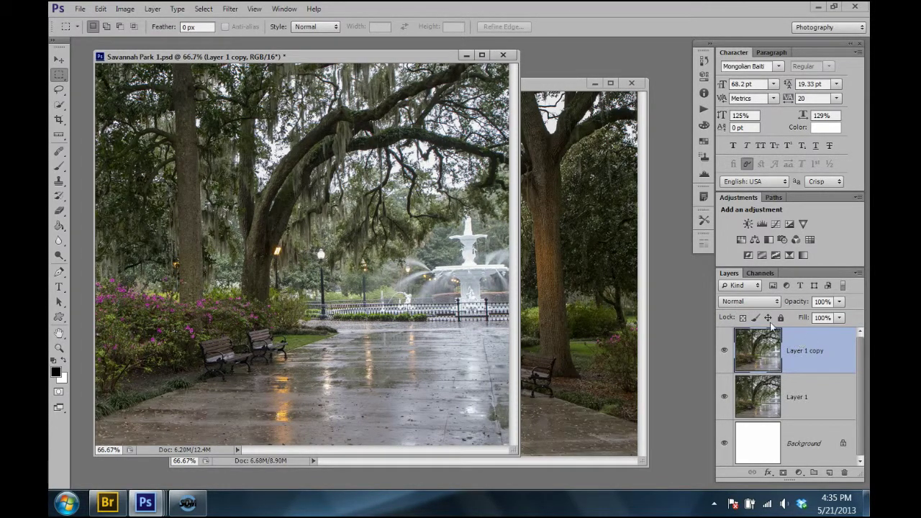
pyautogui.click(756, 305)
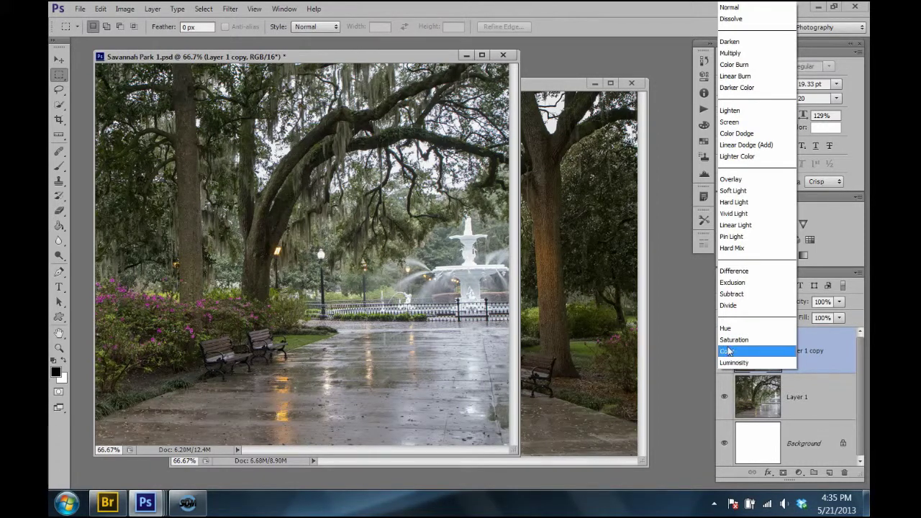
pyautogui.click(820, 346)
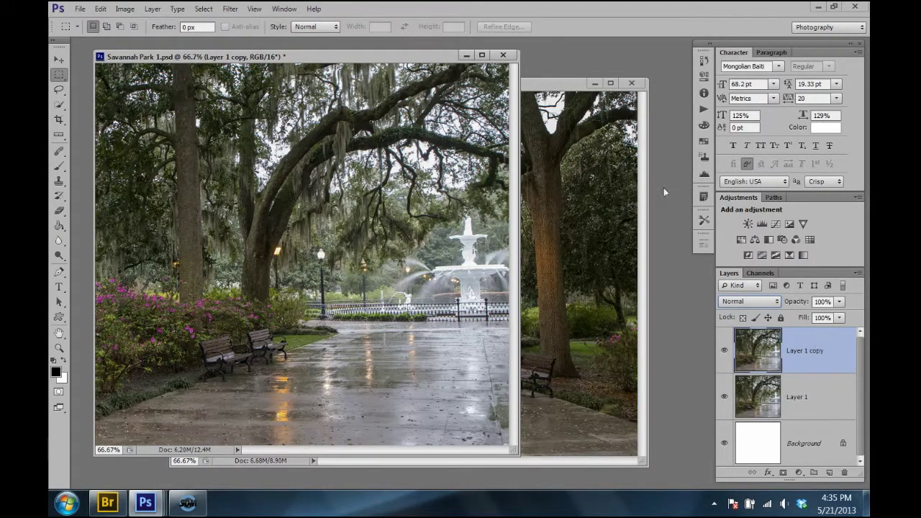
# Step: Create a new 2600 x 1000 pixel document at 300 pixels/inch, RGB Color, 16 bit, with a white background
pyautogui.click(80, 9)
pyautogui.click(87, 27)
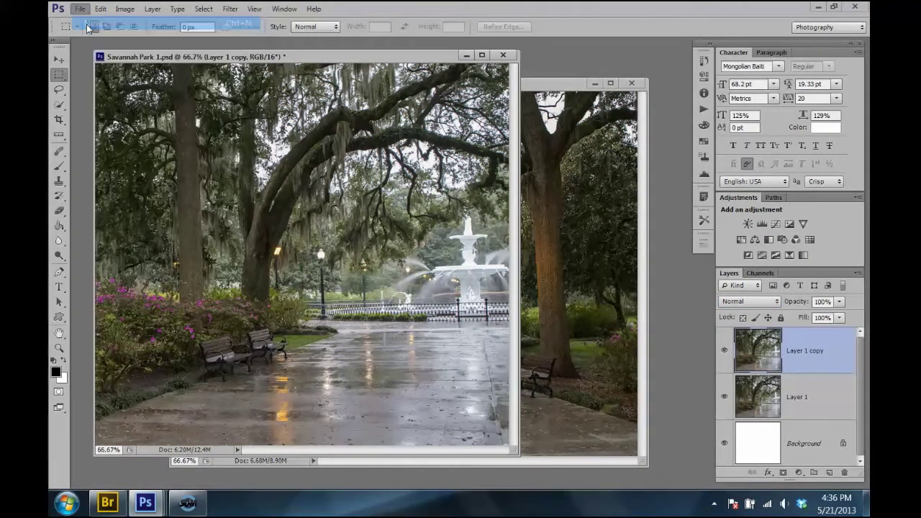
pyautogui.moveTo(248, 165); pyautogui.dragTo(299, 106)
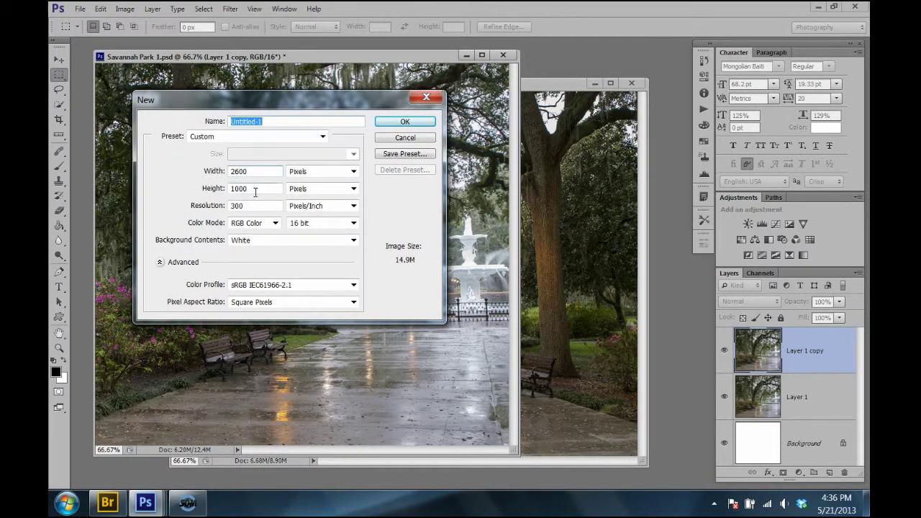
pyautogui.click(406, 123)
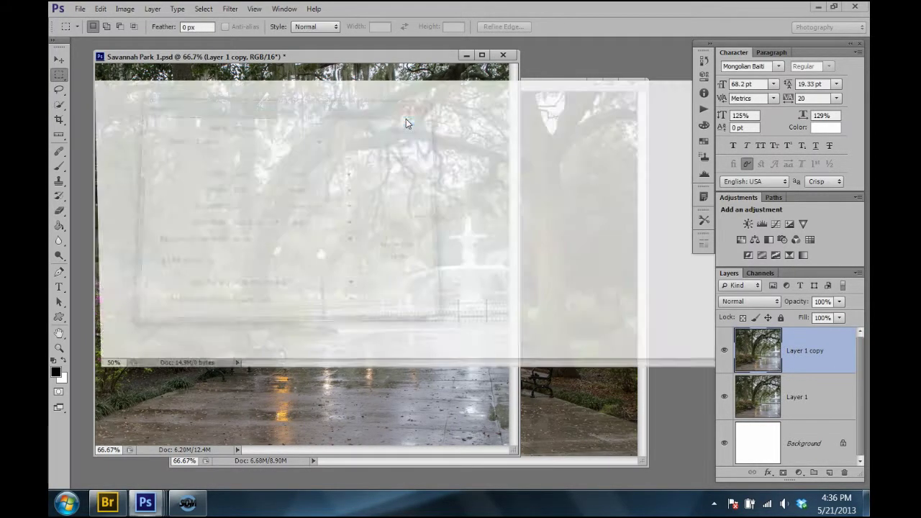
# Step: Copy the duplicated Savannah Park 1 layer into the new document and align it with the canvas's left edge
pyautogui.click(411, 57)
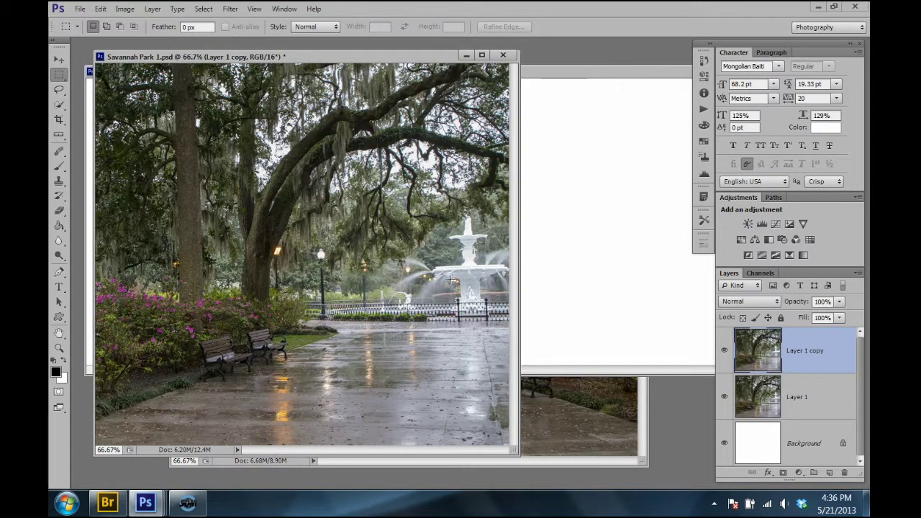
pyautogui.moveTo(806, 357); pyautogui.dragTo(615, 255)
pyautogui.press('v')
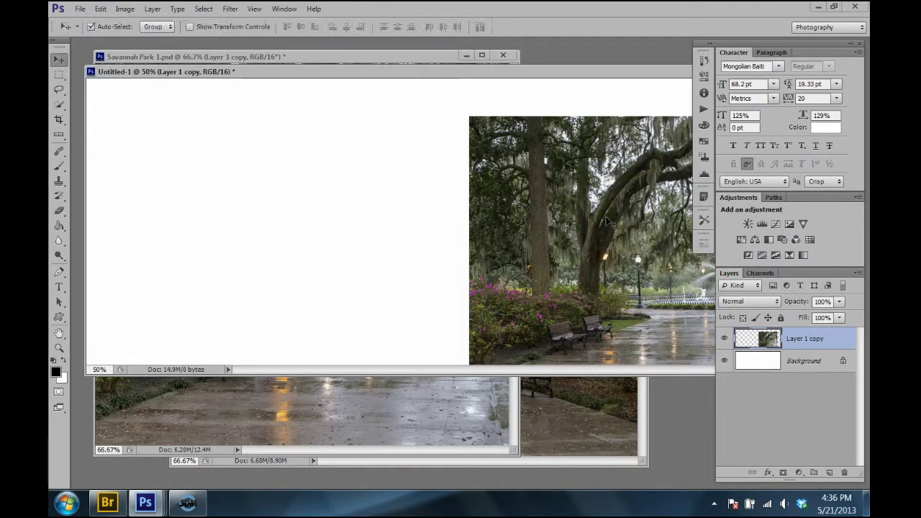
pyautogui.moveTo(610, 222); pyautogui.dragTo(234, 180)
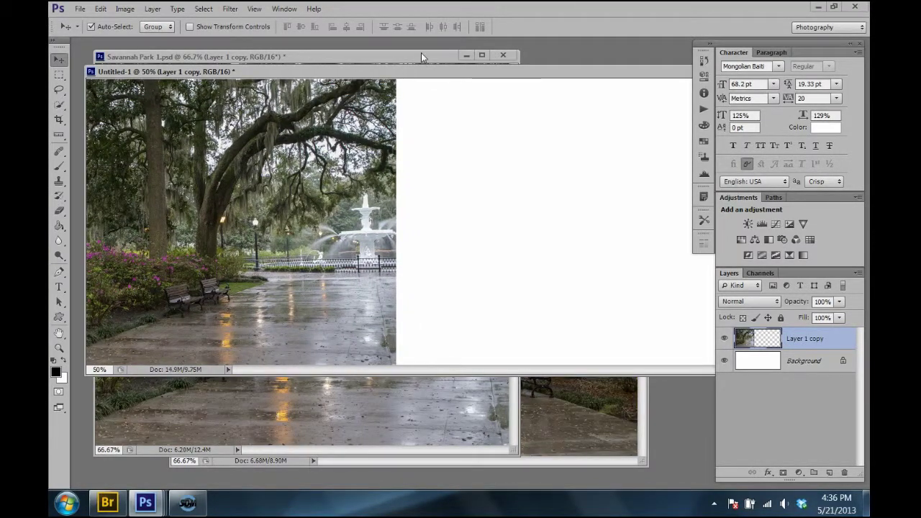
# Step: Copy Layer 1 from Savannah Park 2.psd into the new document, placing it beside the first photo
pyautogui.click(626, 423)
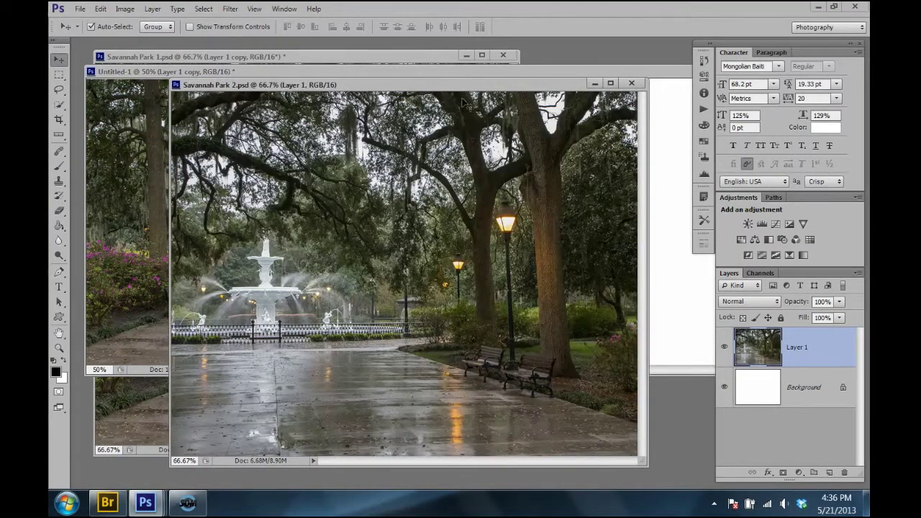
pyautogui.moveTo(468, 85); pyautogui.dragTo(344, 140)
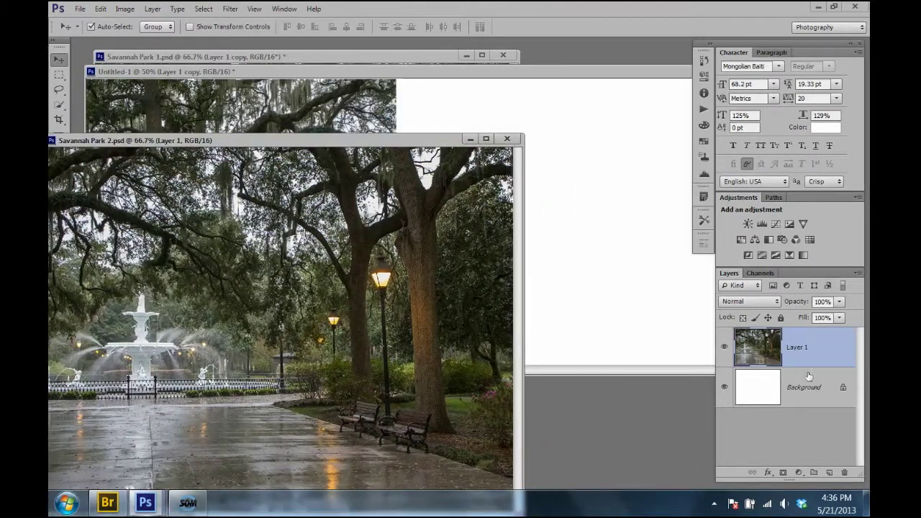
pyautogui.moveTo(758, 347); pyautogui.dragTo(559, 231)
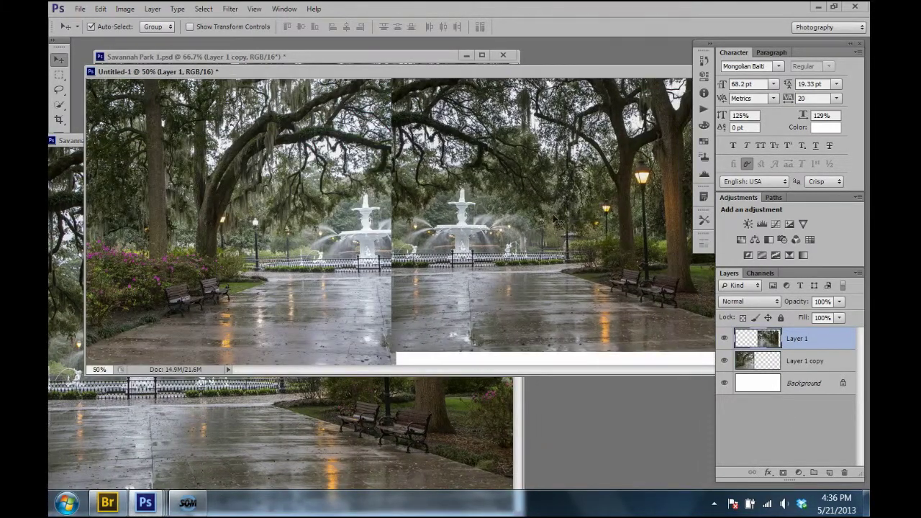
# Step: Switch to full-screen mode and move Layer 1 left so its fountain roughly overlaps the fountain in Layer 1 copy
pyautogui.press('f')
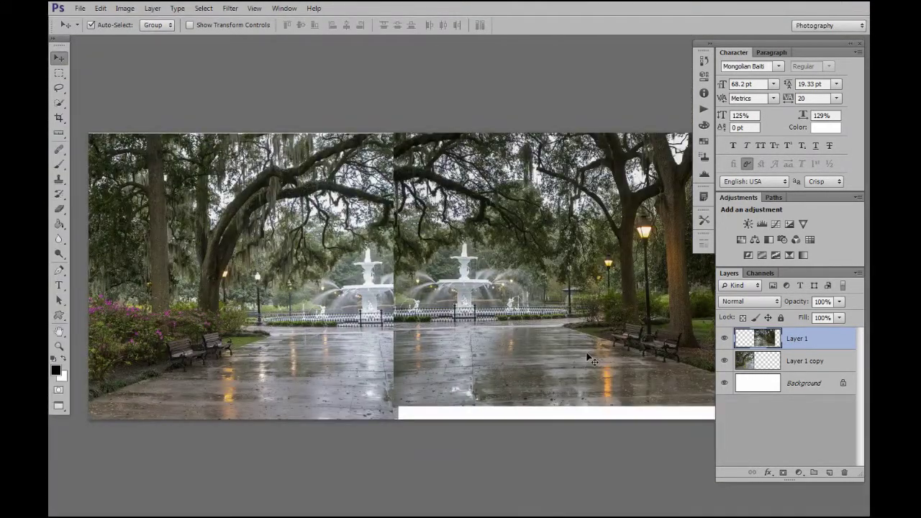
pyautogui.hotkey('ctrl', '-')
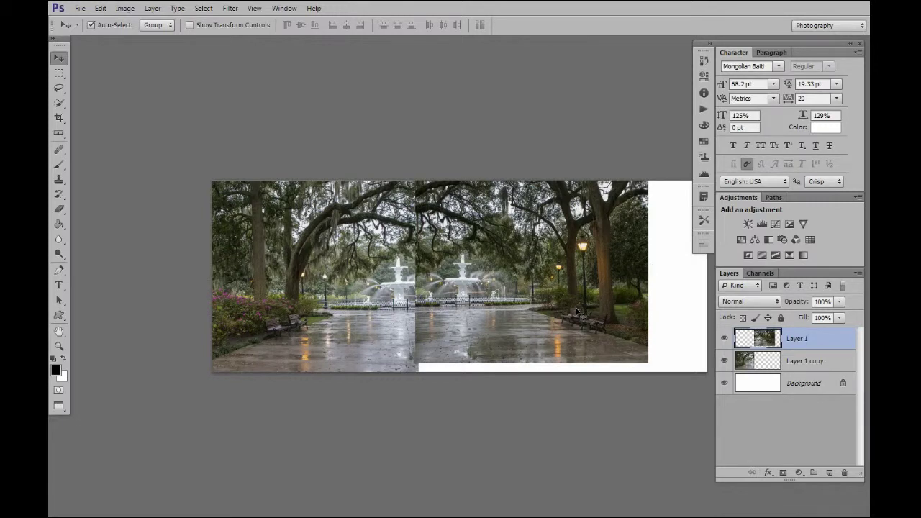
pyautogui.moveTo(582, 314); pyautogui.dragTo(531, 224)
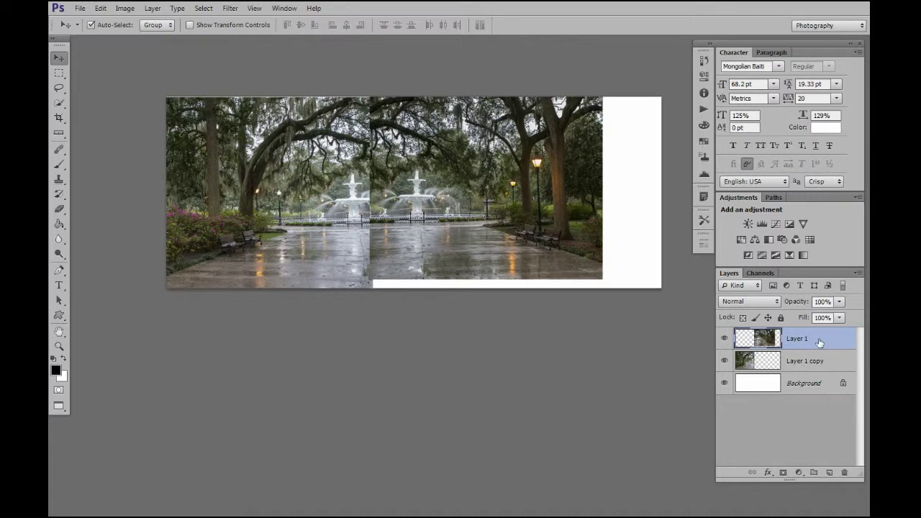
pyautogui.moveTo(521, 194); pyautogui.dragTo(490, 207)
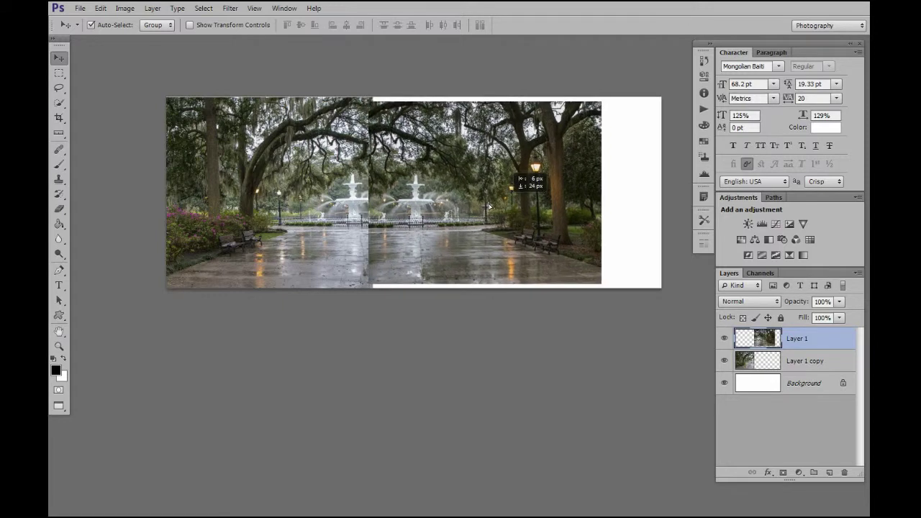
pyautogui.click(808, 362)
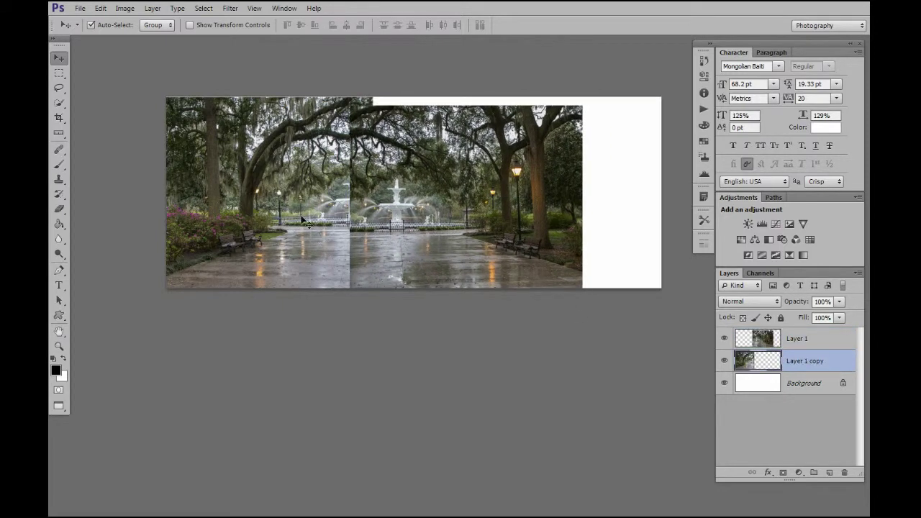
pyautogui.click(813, 340)
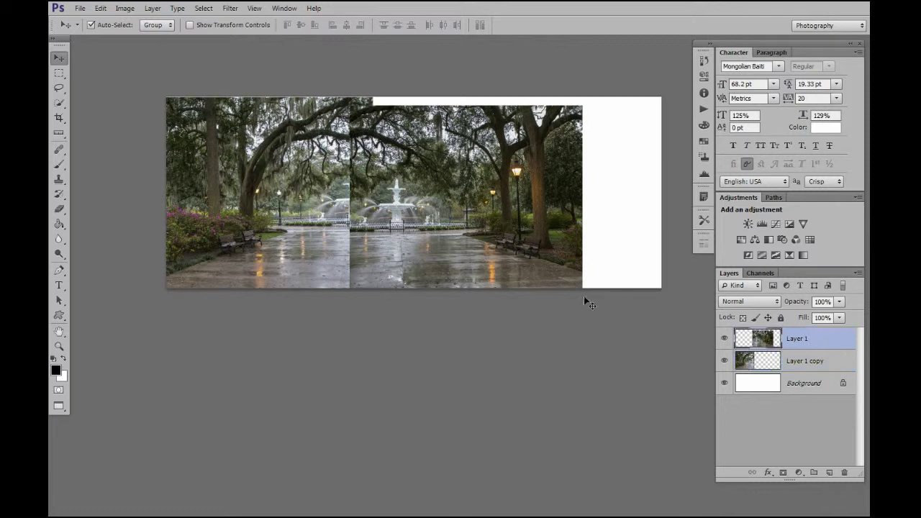
pyautogui.moveTo(446, 196)
pyautogui.mouseDown()
pyautogui.moveTo(428, 192)
pyautogui.moveTo(439, 197)
pyautogui.mouseUp()
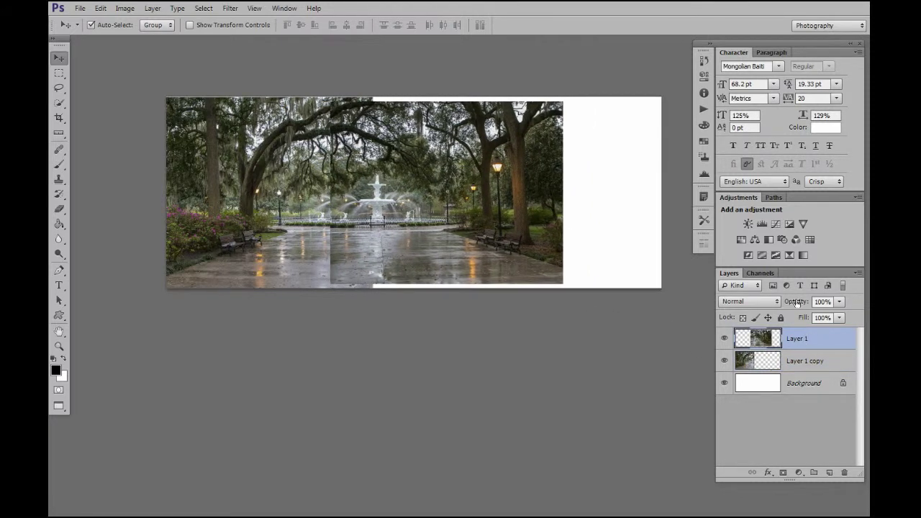
# Step: Lower Layer 1's opacity to 51% and move the layer left so its fountain sits over the one beneath
pyautogui.moveTo(798, 303); pyautogui.dragTo(799, 304)
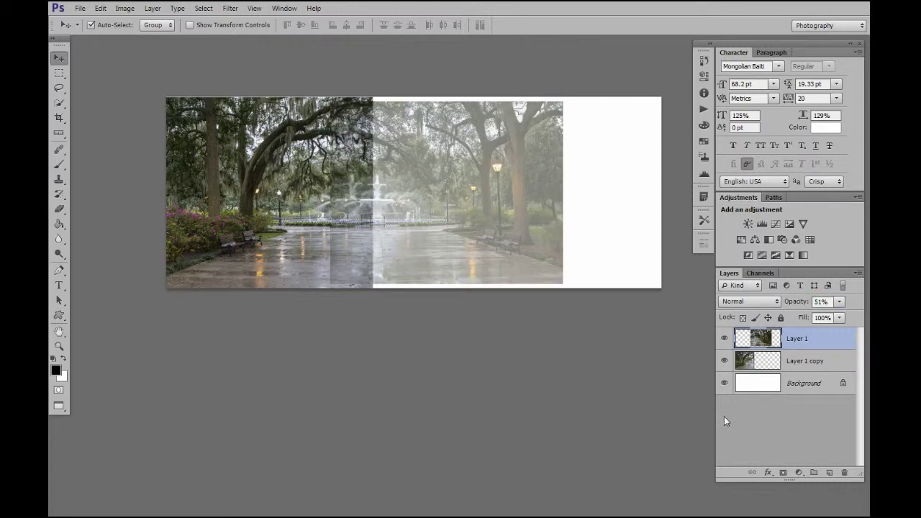
pyautogui.hotkey('ctrl', '-')
pyautogui.hotkey('ctrl', '+')
pyautogui.hotkey('ctrl', '+')
pyautogui.hotkey('ctrl', '+')
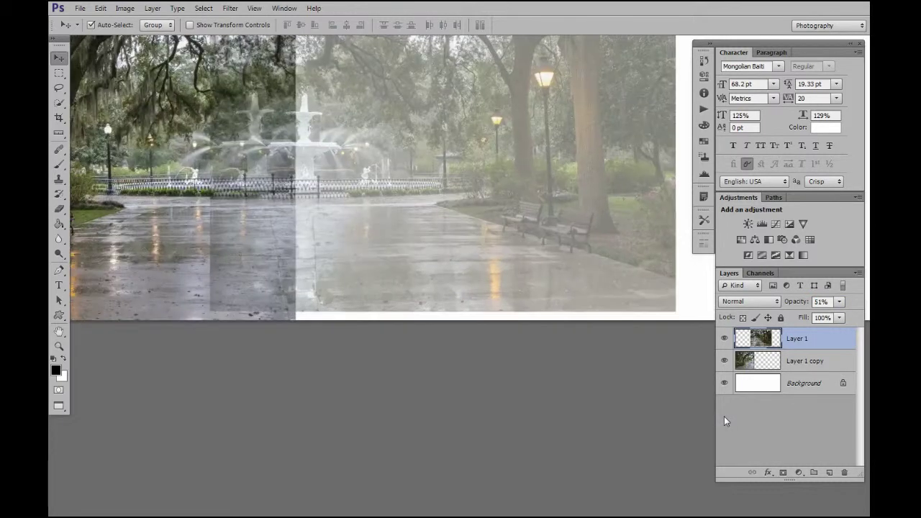
pyautogui.moveTo(453, 190); pyautogui.dragTo(522, 337)
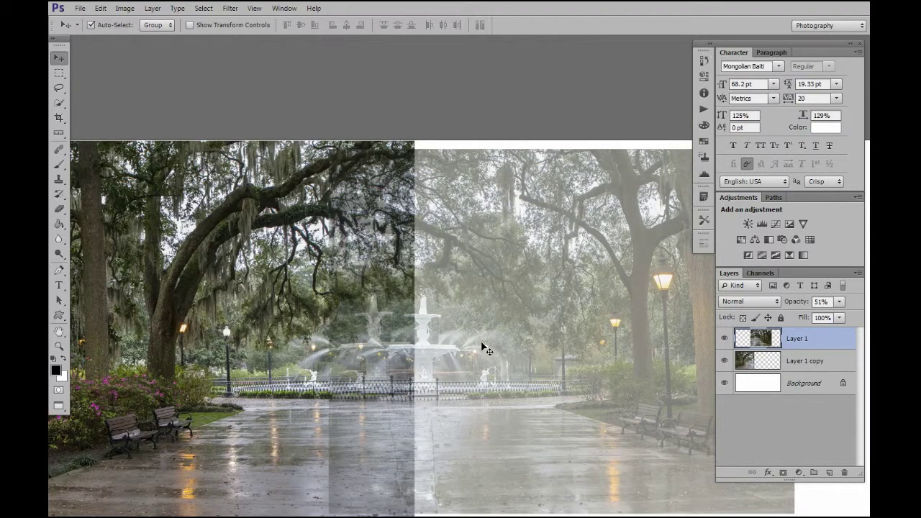
pyautogui.moveTo(534, 340); pyautogui.dragTo(484, 343)
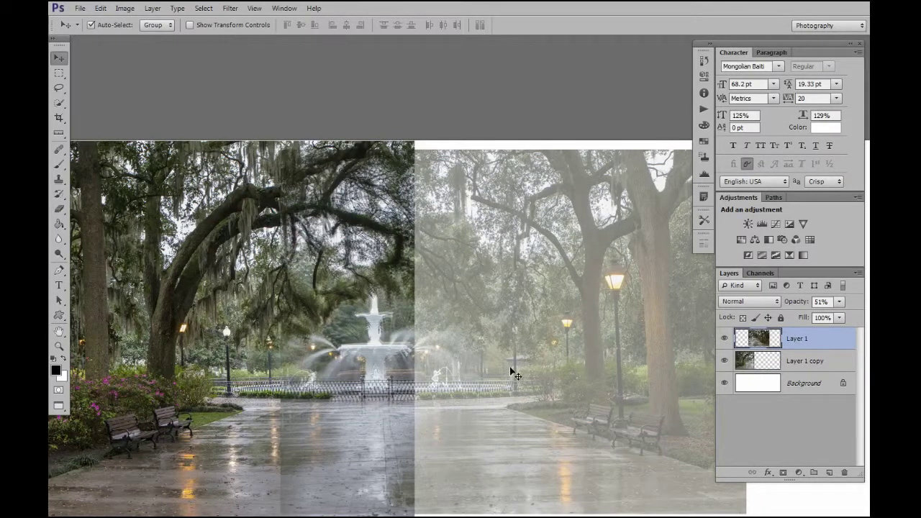
# Step: Nudge the semi-transparent Layer 1 in small increments until the fountain and fence line up with the layer below
pyautogui.press('Up')
pyautogui.press('Up')
pyautogui.press('Up')
pyautogui.press('Up')
pyautogui.press('Up')
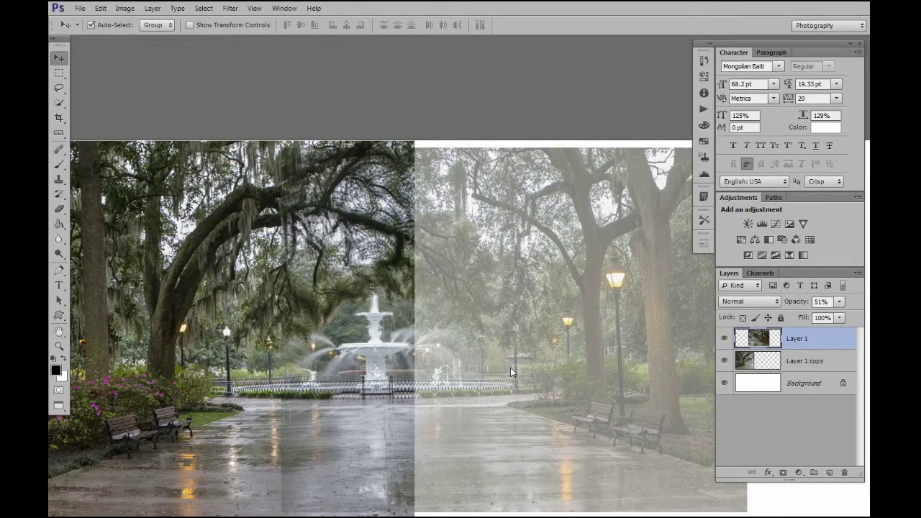
pyautogui.press('Up')
pyautogui.press('Up')
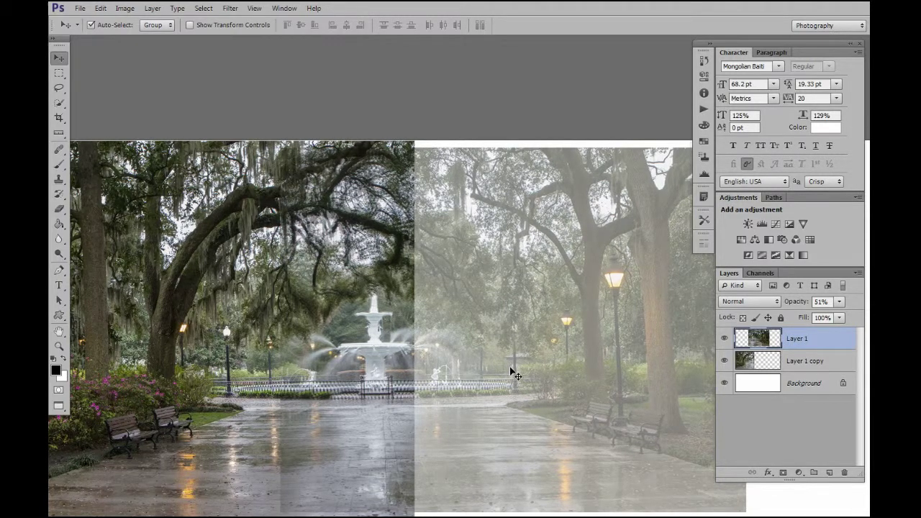
pyautogui.press('Up')
pyautogui.press('Up')
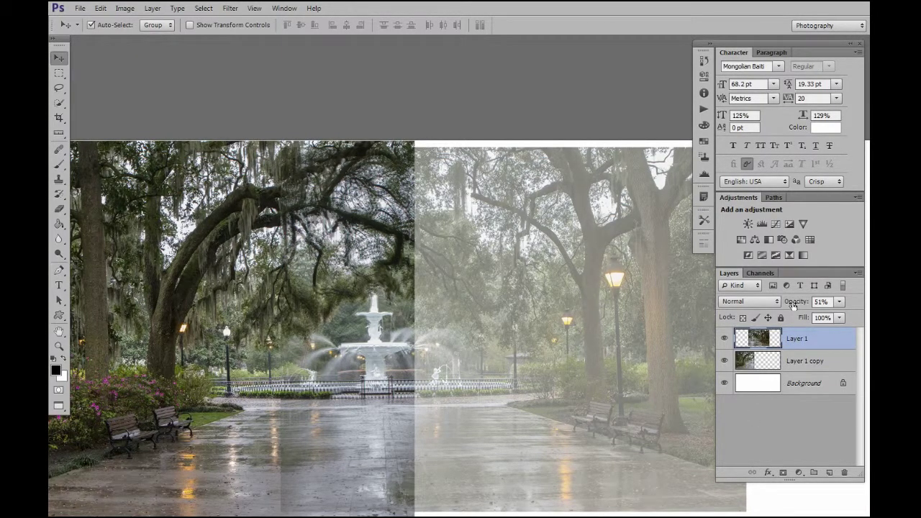
# Step: Restore Layer 1's opacity to 100% and set its blend mode to Difference
pyautogui.moveTo(794, 306); pyautogui.dragTo(840, 311)
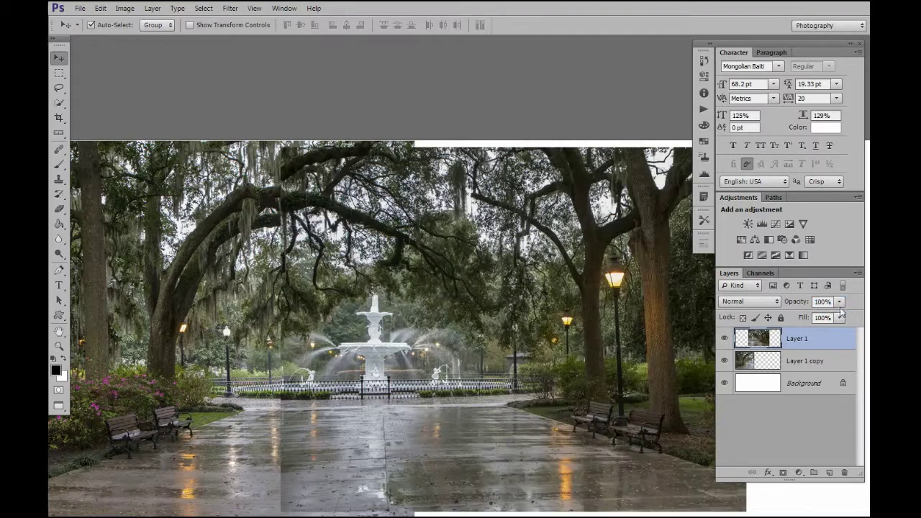
pyautogui.click(761, 306)
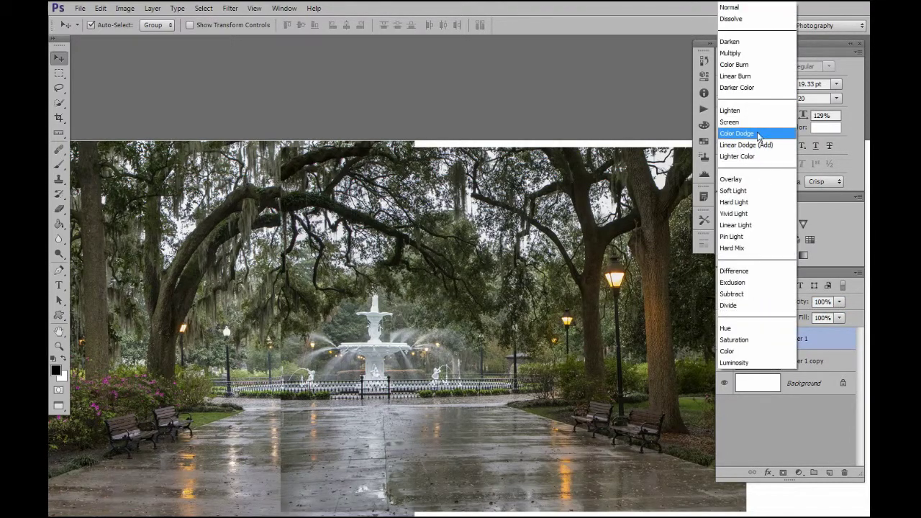
pyautogui.click(734, 272)
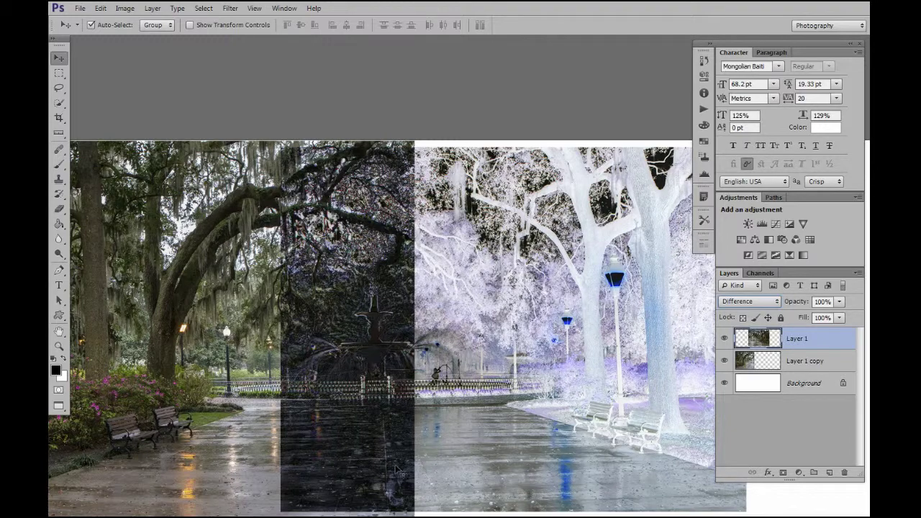
# Step: Fine-tune Layer 1's position in Difference mode until the fountain and fence in the overlap appear as dark as possible
pyautogui.hotkey('shift', '-')
pyautogui.hotkey('shift', '+')
pyautogui.moveTo(389, 351); pyautogui.dragTo(375, 348)
pyautogui.moveTo(371, 347); pyautogui.dragTo(373, 356)
pyautogui.press('Up')
pyautogui.press('Up')
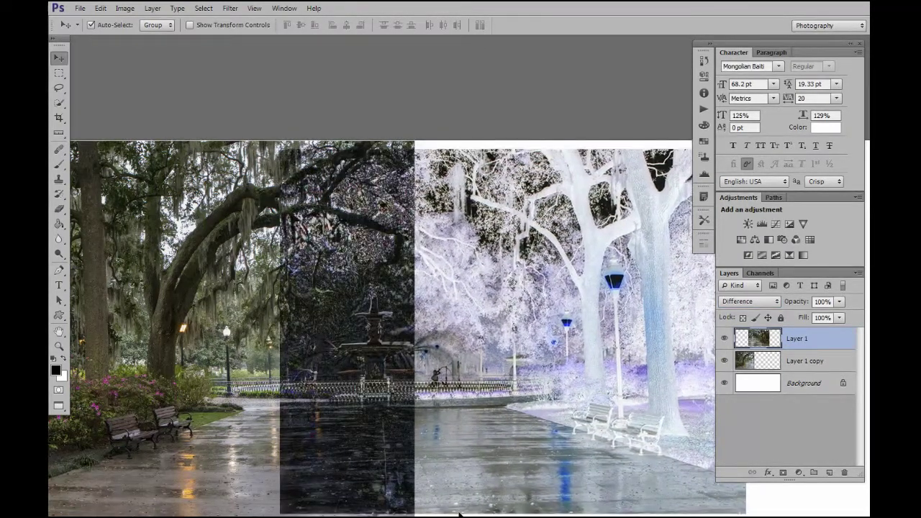
pyautogui.press('Right')
pyautogui.press('Right')
pyautogui.press('Right')
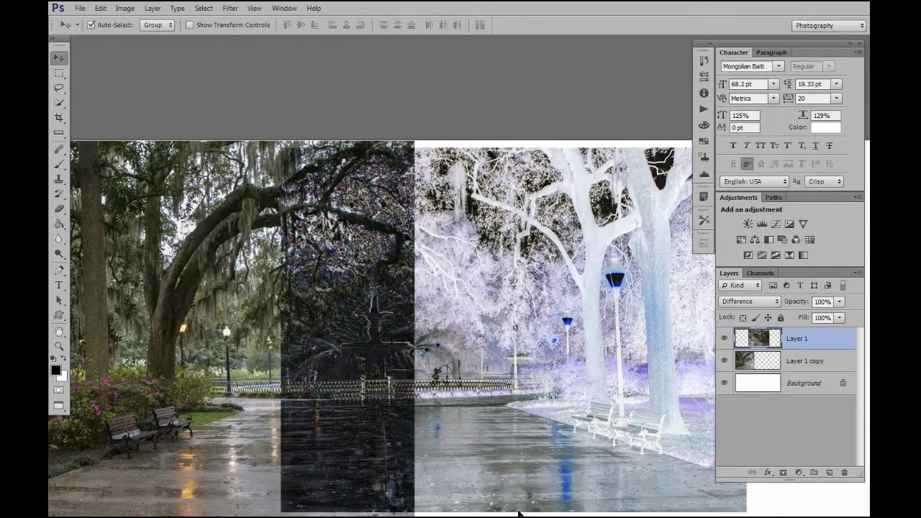
# Step: Set Layer 1's blend mode back to Normal
pyautogui.click(774, 308)
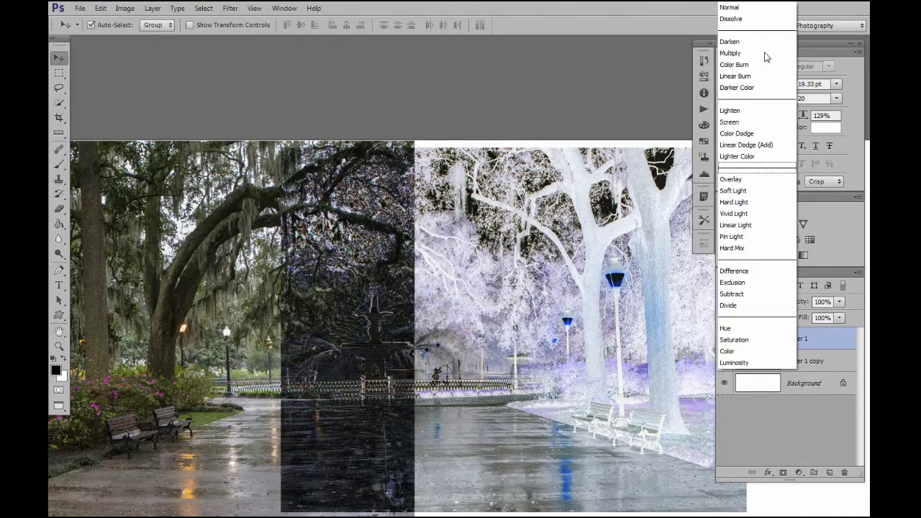
pyautogui.click(749, 10)
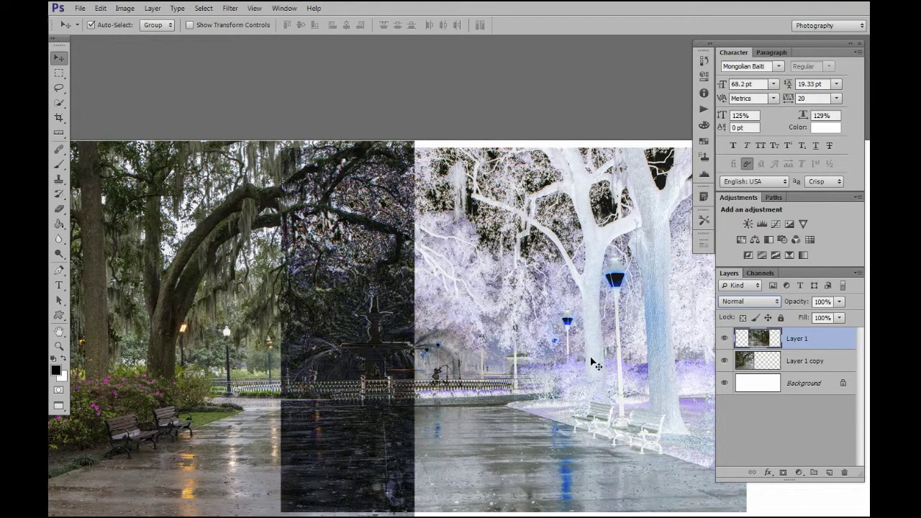
pyautogui.hotkey('ctrl', '-')
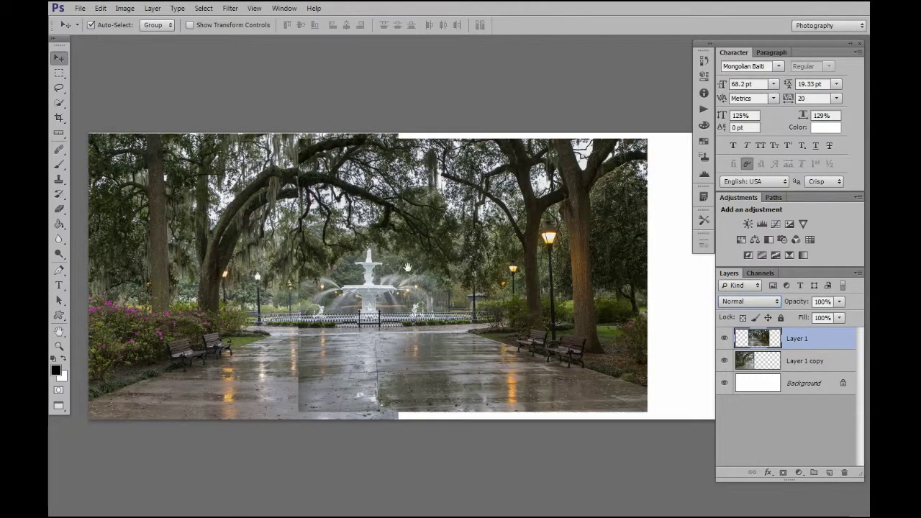
pyautogui.moveTo(414, 272); pyautogui.dragTo(408, 235)
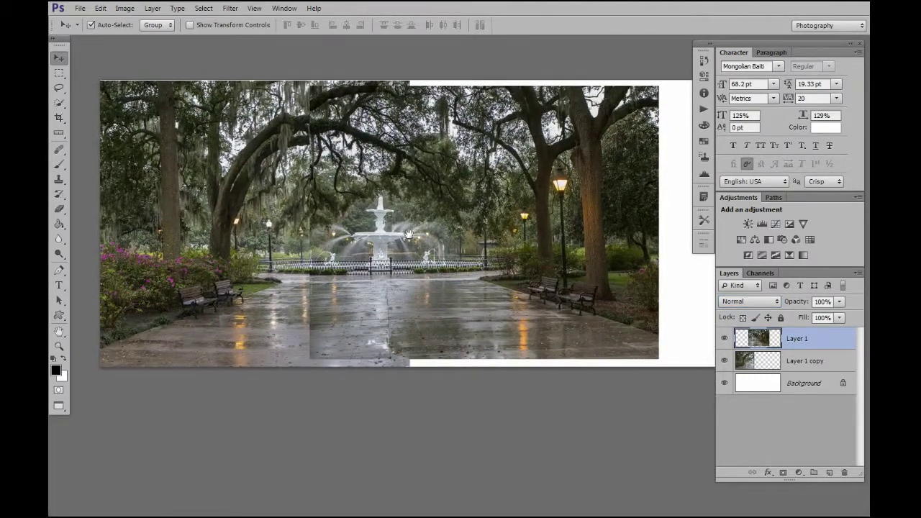
# Step: Crop the document to a rectangular selection that excludes the white canvas and uneven photo edges, and clear the selection
pyautogui.press('m')
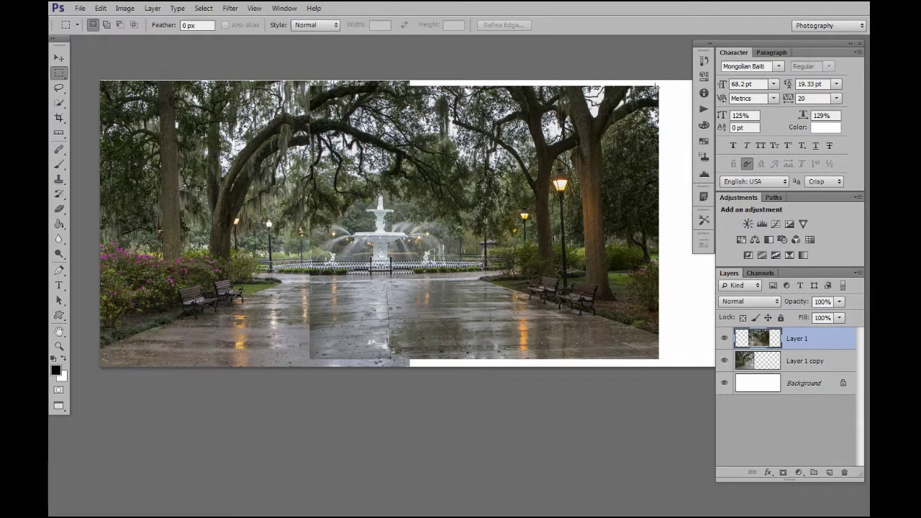
pyautogui.moveTo(655, 86); pyautogui.dragTo(98, 357)
pyautogui.click(124, 8)
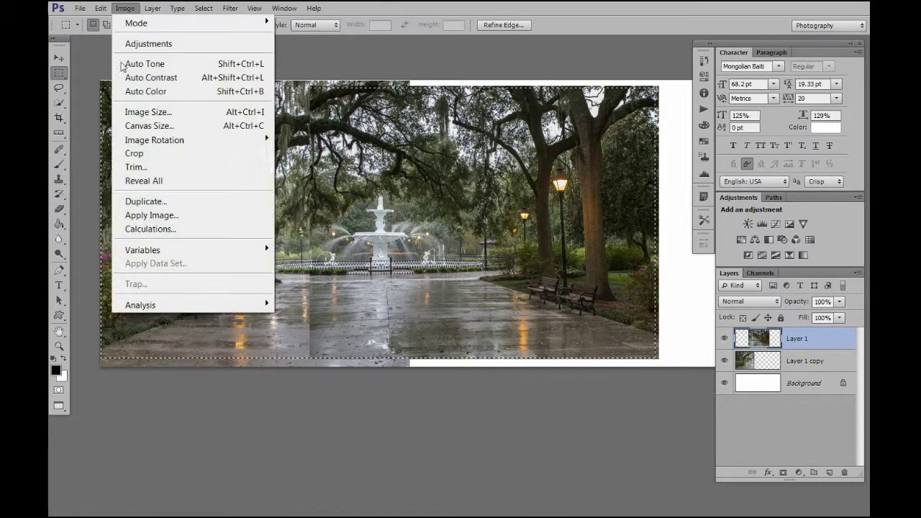
pyautogui.click(135, 154)
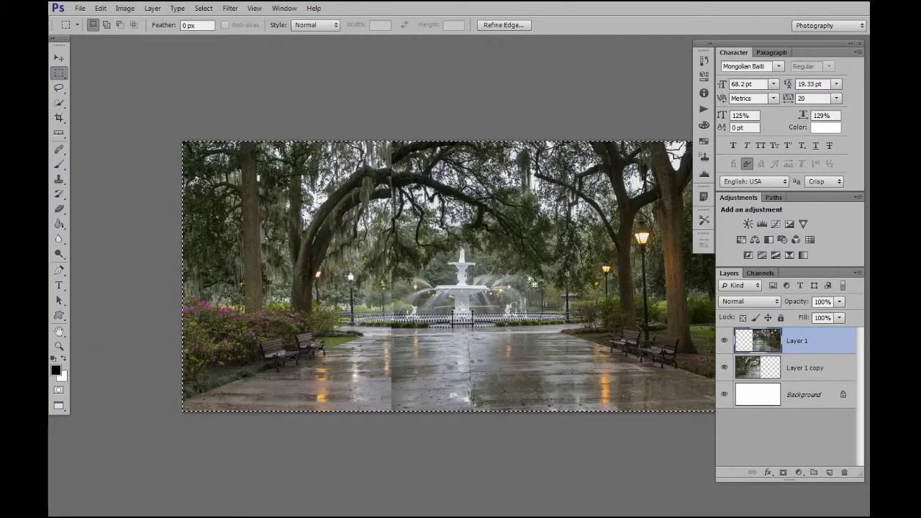
pyautogui.moveTo(533, 282); pyautogui.dragTo(439, 231)
pyautogui.hotkey('ctrl', 'd')
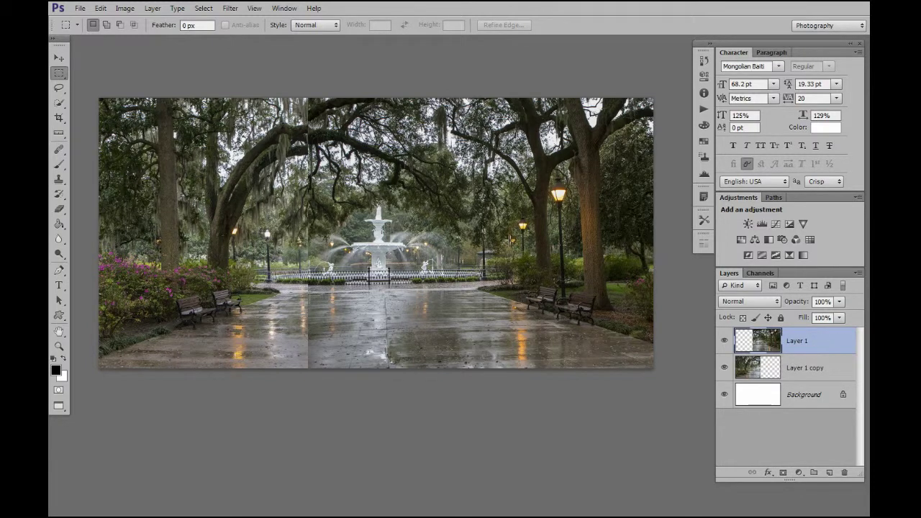
# Step: Add a layer mask to Layer 1 and paint black with a 90 px brush over the vertical seam beside the fountain
pyautogui.click(783, 473)
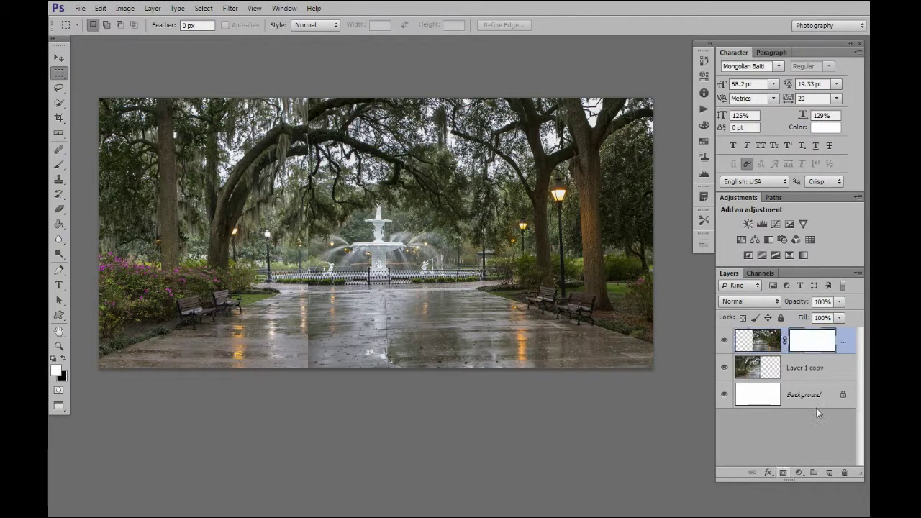
pyautogui.click(60, 165)
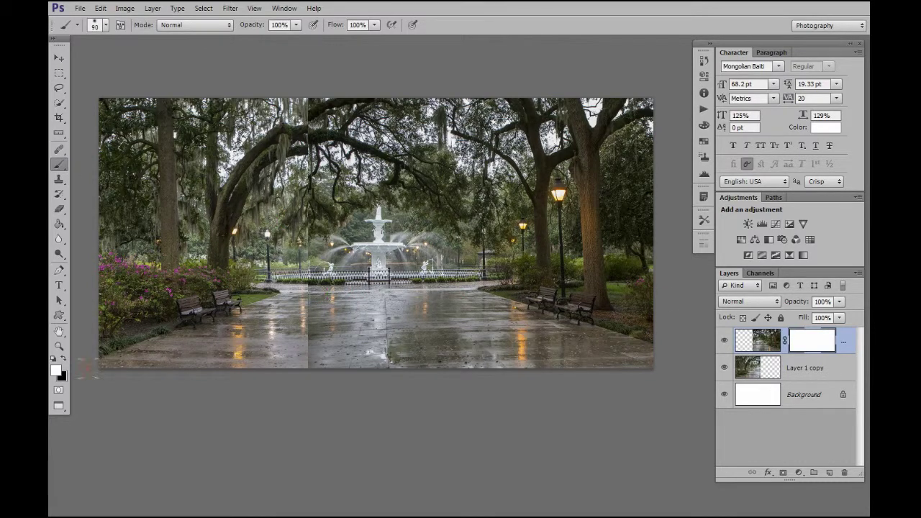
pyautogui.press('x')
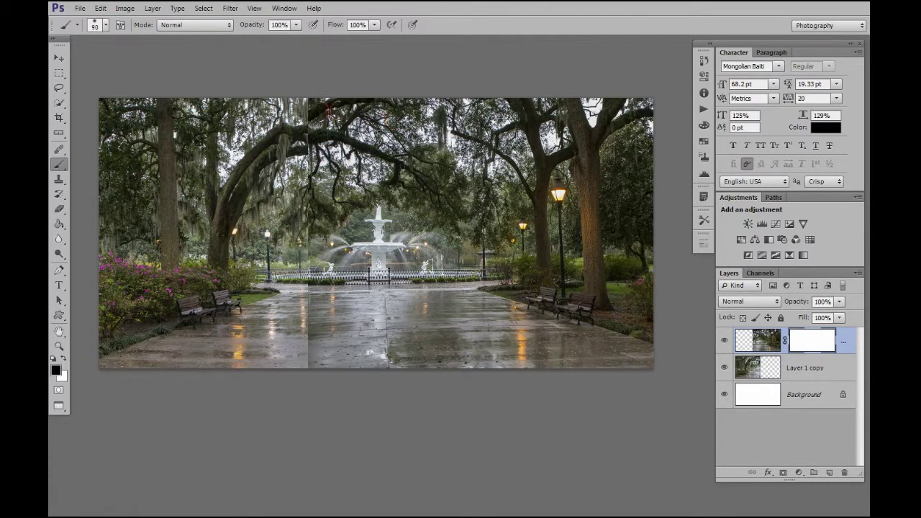
pyautogui.moveTo(311, 98)
pyautogui.mouseDown()
pyautogui.moveTo(317, 187)
pyautogui.moveTo(331, 101)
pyautogui.moveTo(311, 288)
pyautogui.moveTo(318, 360)
pyautogui.moveTo(329, 302)
pyautogui.moveTo(340, 345)
pyautogui.moveTo(339, 194)
pyautogui.mouseUp()
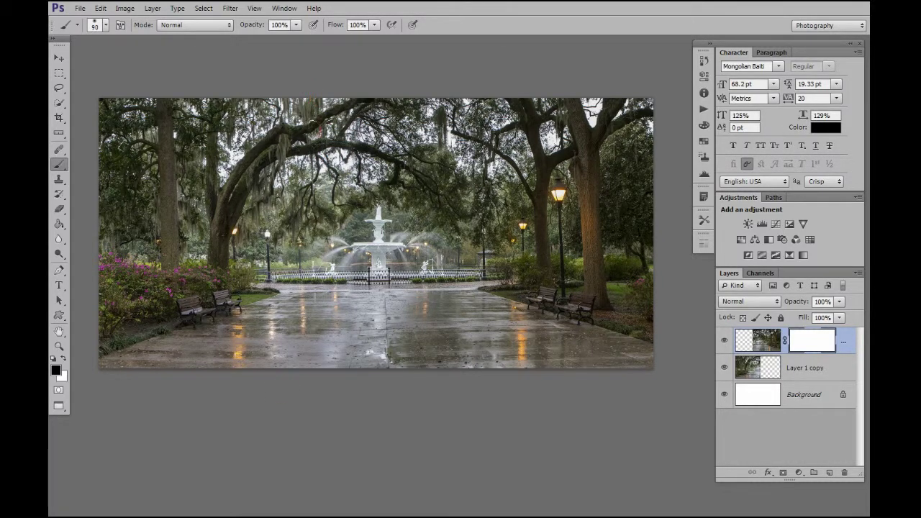
# Step: Toggle Layer 1's visibility off and on to check where the Layer 1 copy photo ends beneath it
pyautogui.click(724, 340)
pyautogui.click(718, 341)
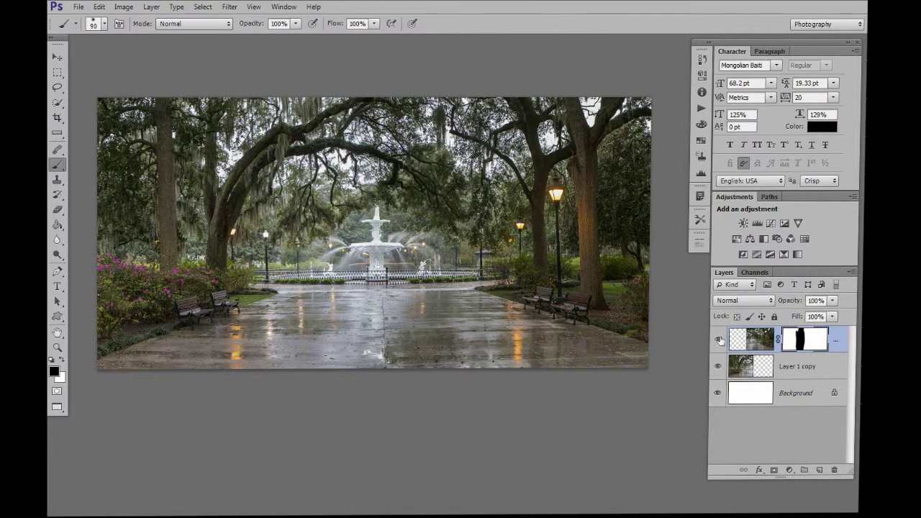
pyautogui.click(719, 341)
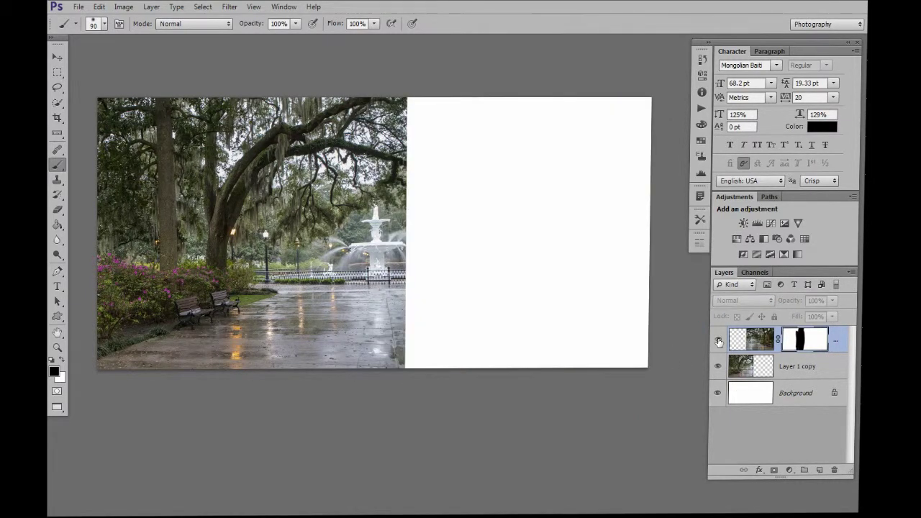
pyautogui.click(719, 341)
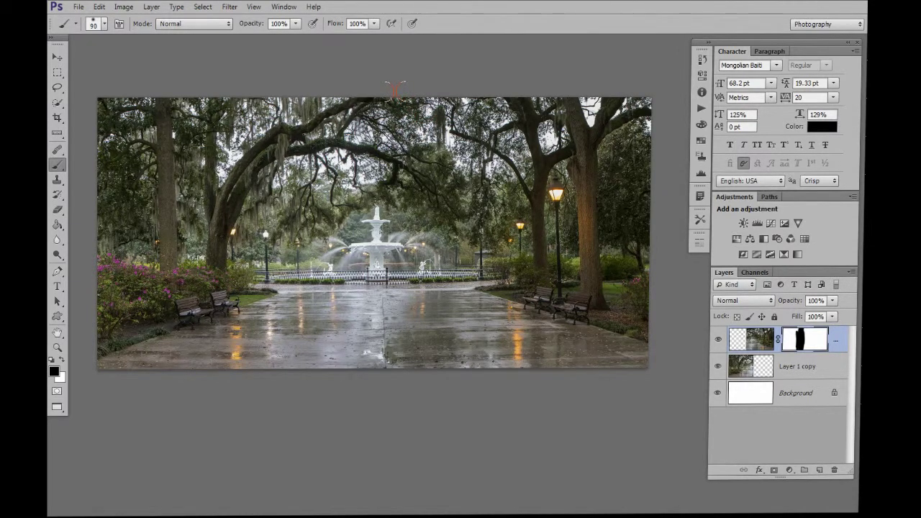
# Step: Extend the black mask area to the edge of the lower photo and fill its gaps in the mask-only view
pyautogui.moveTo(395, 89); pyautogui.dragTo(398, 405)
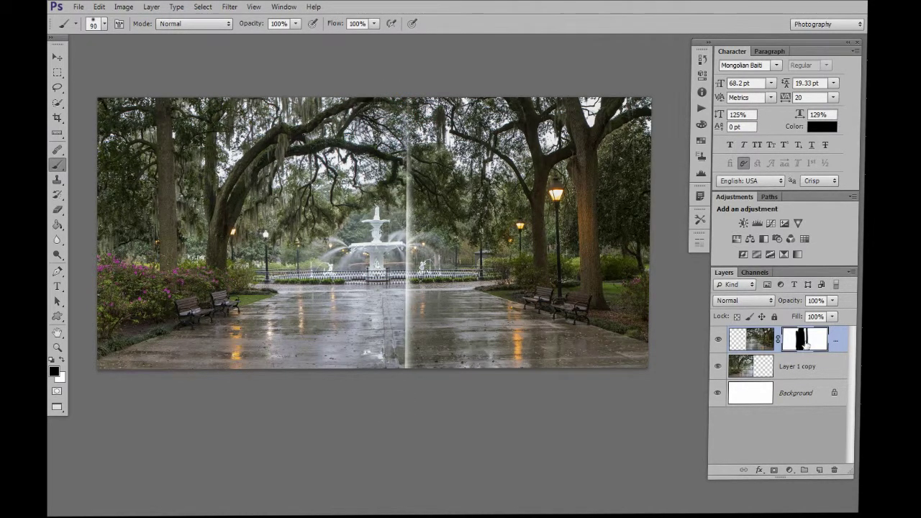
pyautogui.keyDown('alt'); pyautogui.click(806, 344); pyautogui.keyUp('alt')
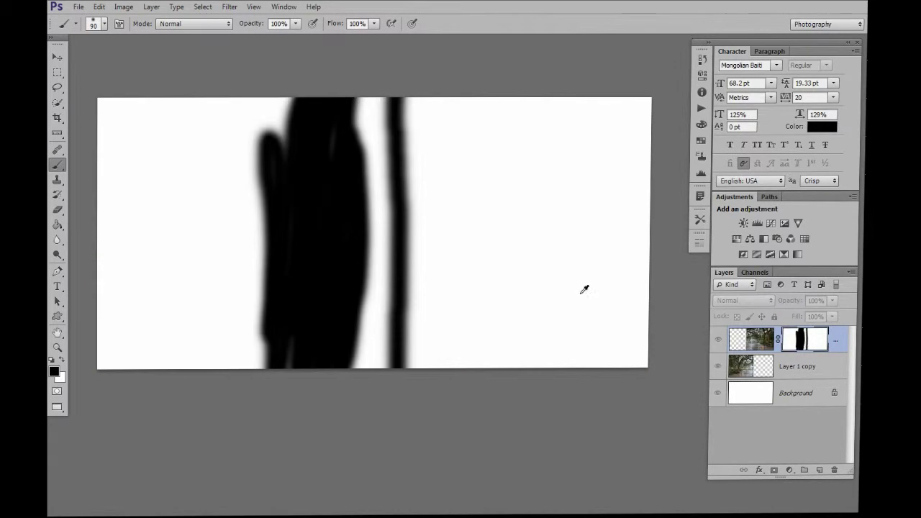
pyautogui.moveTo(387, 80)
pyautogui.mouseDown()
pyautogui.moveTo(367, 183)
pyautogui.moveTo(335, 144)
pyautogui.moveTo(277, 166)
pyautogui.mouseUp()
pyautogui.moveTo(273, 98)
pyautogui.mouseDown()
pyautogui.moveTo(263, 185)
pyautogui.moveTo(288, 363)
pyautogui.mouseUp()
pyautogui.moveTo(371, 245)
pyautogui.mouseDown()
pyautogui.moveTo(371, 346)
pyautogui.moveTo(357, 363)
pyautogui.moveTo(383, 317)
pyautogui.moveTo(378, 154)
pyautogui.moveTo(370, 217)
pyautogui.moveTo(380, 319)
pyautogui.moveTo(387, 185)
pyautogui.moveTo(382, 233)
pyautogui.mouseUp()
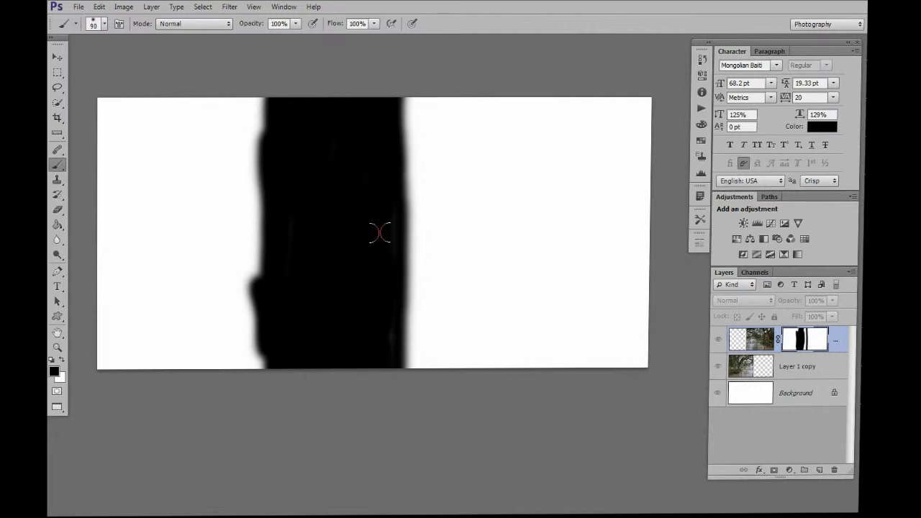
# Step: Return to the normal image view and paint white on Layer 1's mask along the pale vertical line beside the fountain
pyautogui.keyDown('alt'); pyautogui.click(814, 340); pyautogui.keyUp('alt')
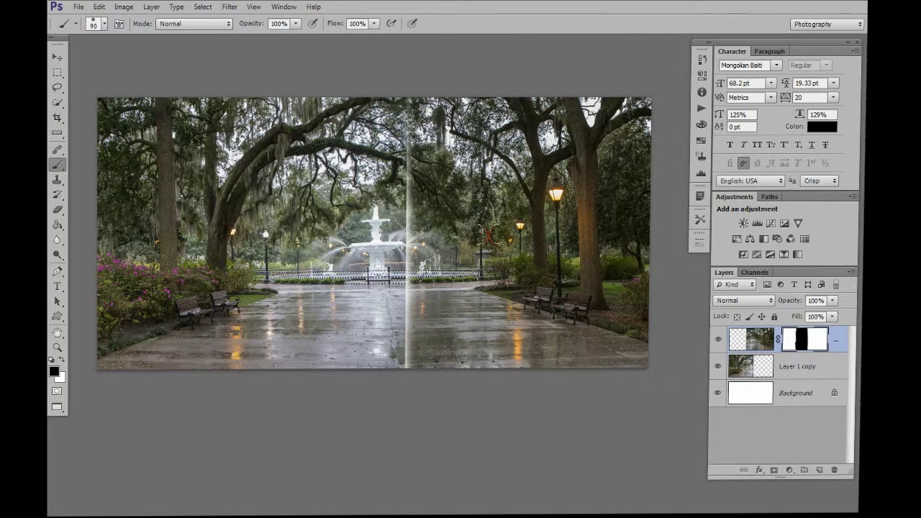
pyautogui.press('x')
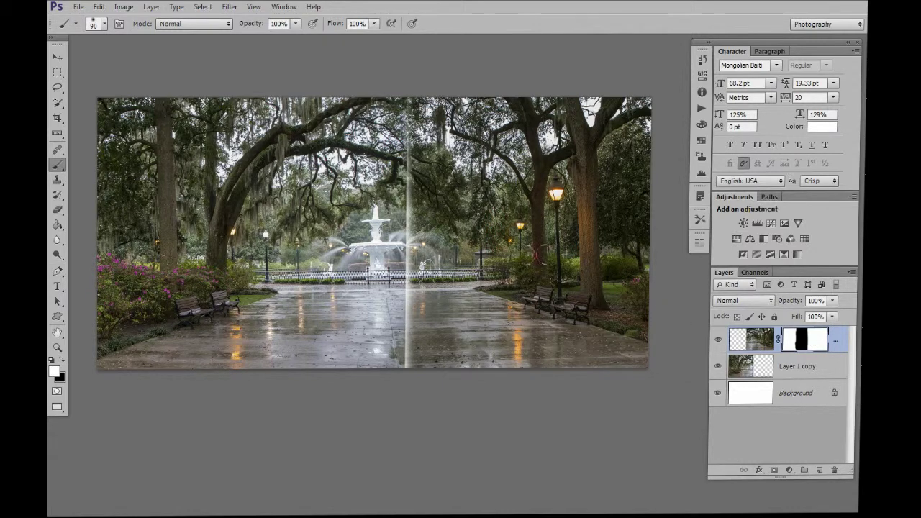
pyautogui.moveTo(407, 97); pyautogui.dragTo(406, 369)
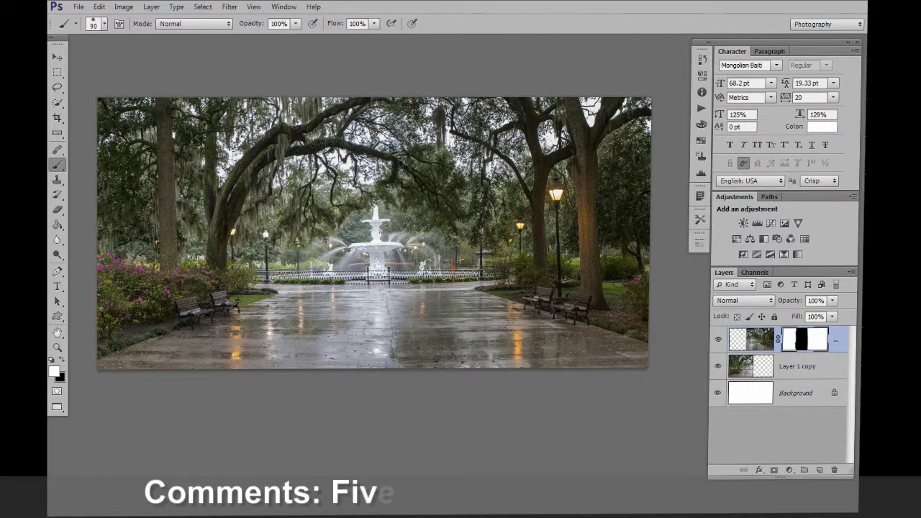